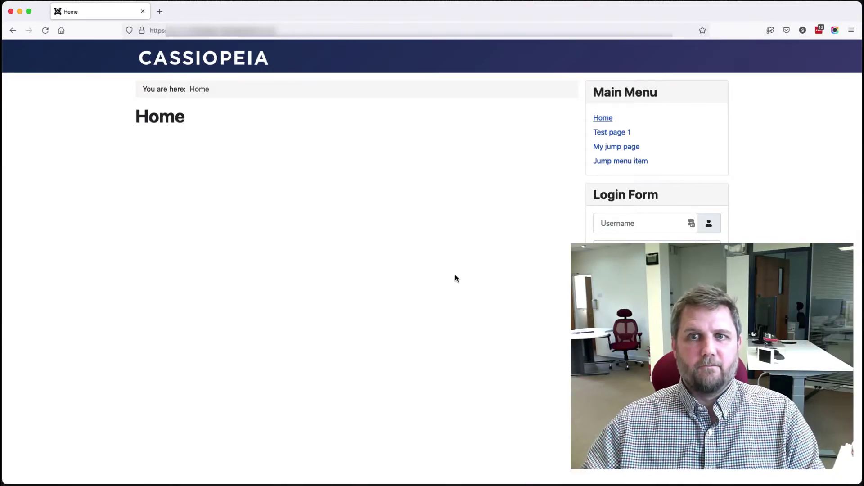
# Open My jump page, follow its 'basic jump' link to 'Get me here quick!', then scroll back up.
pyautogui.click(623, 147)
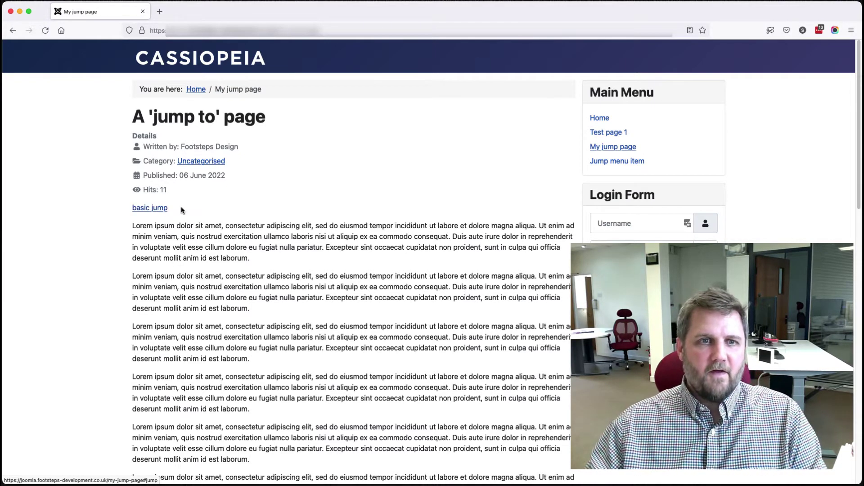
pyautogui.click(147, 211)
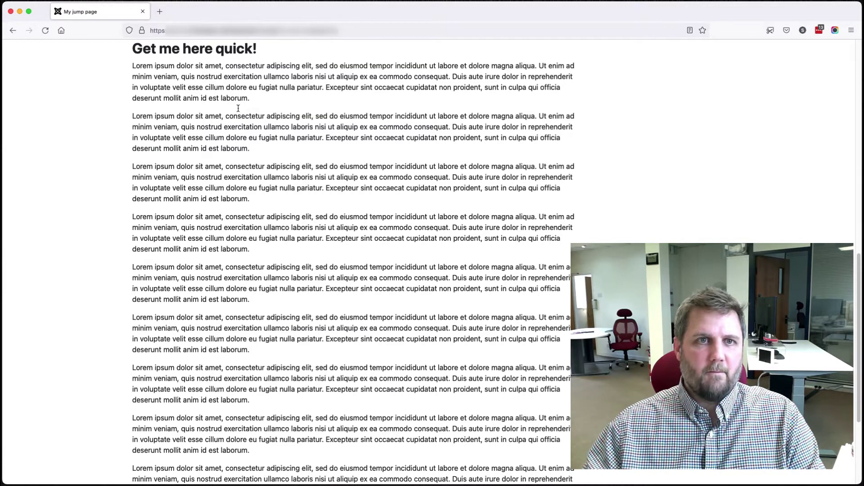
pyautogui.scroll(7, 239, 112)
pyautogui.scroll(5, 241, 116)
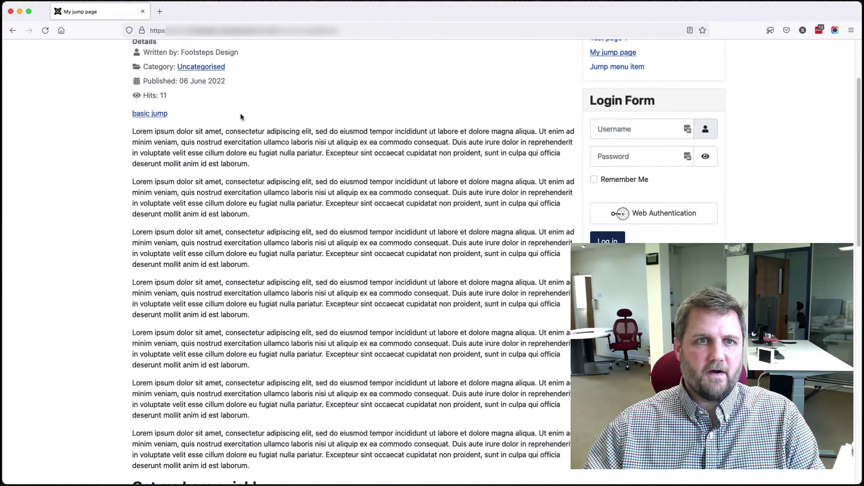
pyautogui.rightClick(152, 190)
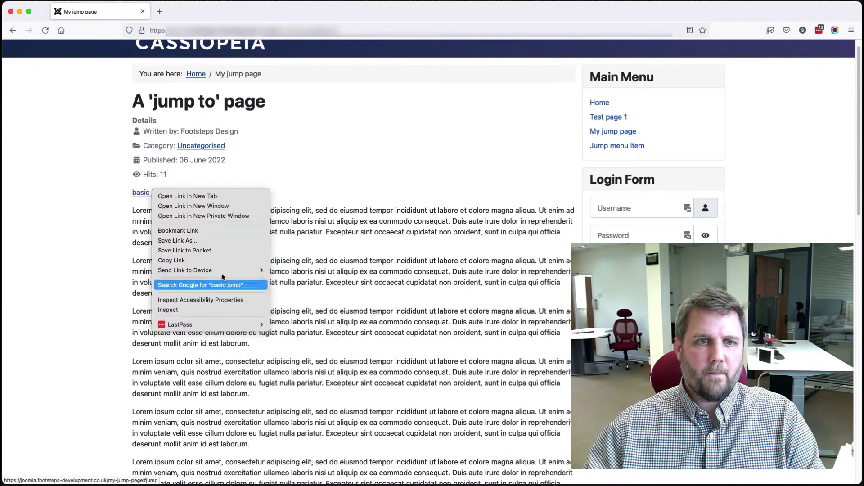
pyautogui.click(201, 311)
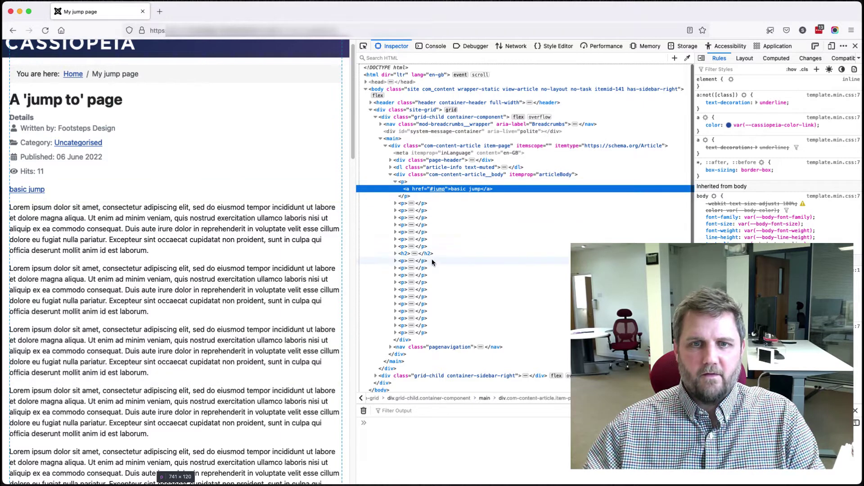
pyautogui.click(396, 255)
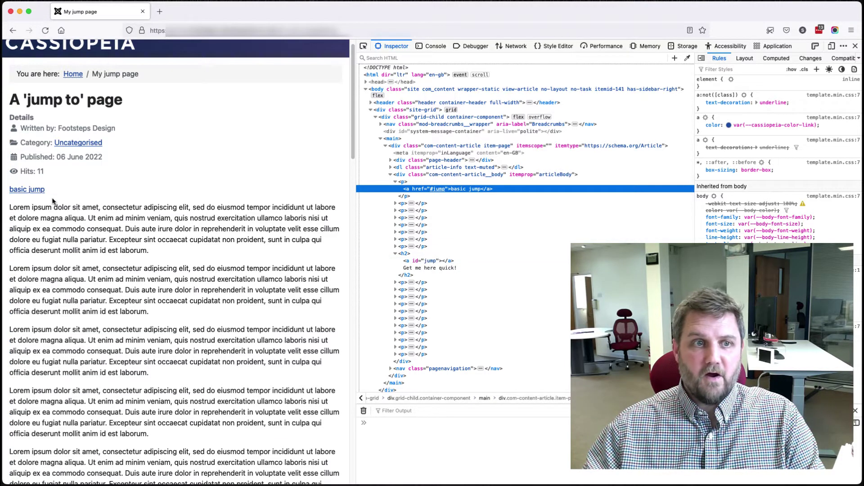
pyautogui.click(28, 191)
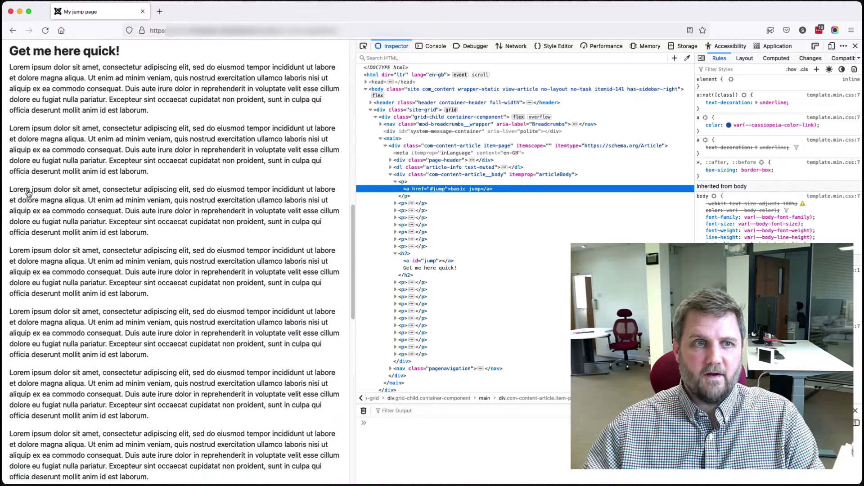
pyautogui.press('super+alt+i')
pyautogui.scroll(15, 451, 249)
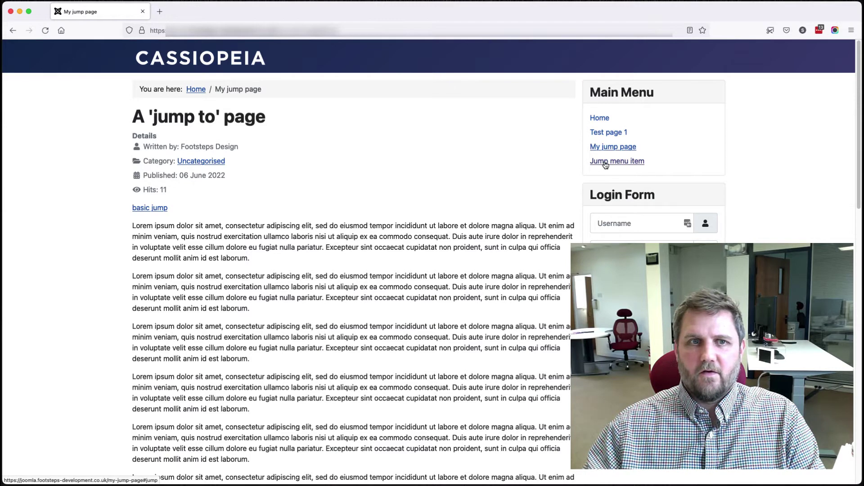
# From the home page, follow Jump menu item to the 'Get me here quick!' heading, then scroll back up.
pyautogui.click(196, 91)
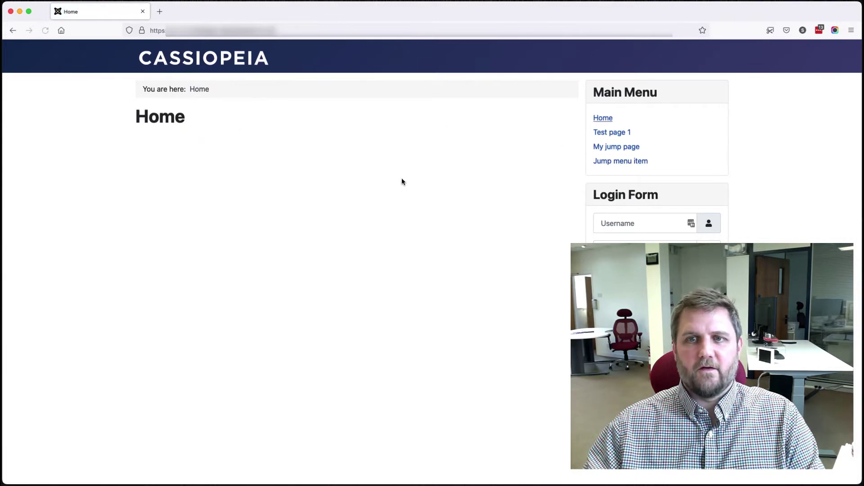
pyautogui.click(626, 163)
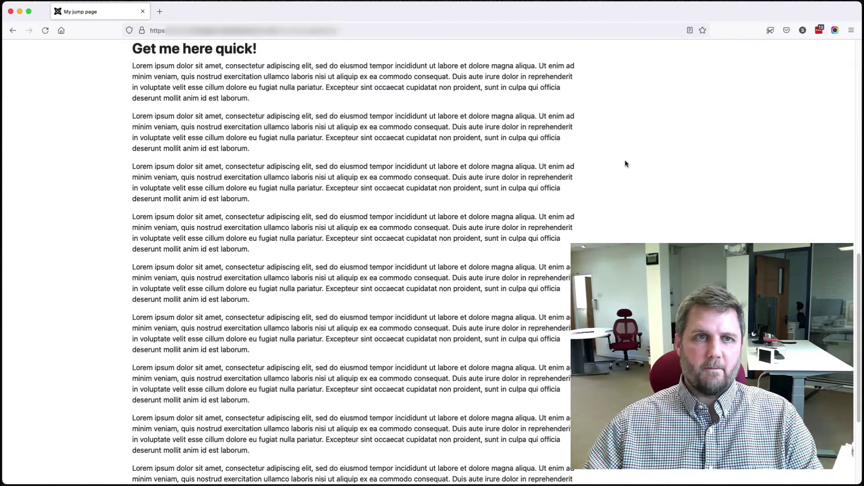
pyautogui.scroll(1, 422, 290)
pyautogui.scroll(5, 421, 288)
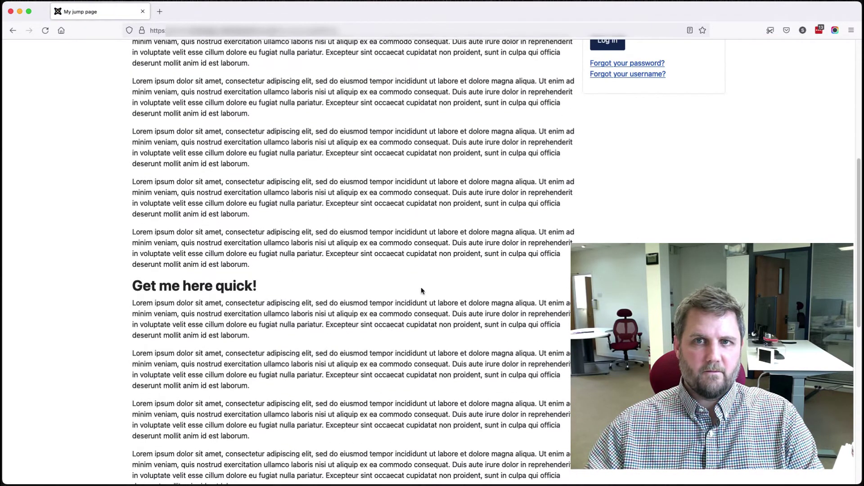
pyautogui.scroll(5, 421, 290)
pyautogui.scroll(1, 421, 290)
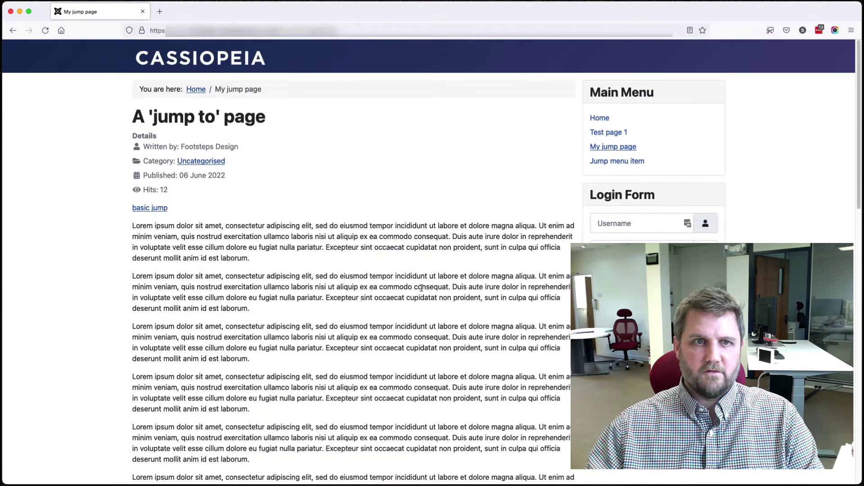
# Retest Jump menu item from the article top, then scroll back to the top.
pyautogui.click(624, 163)
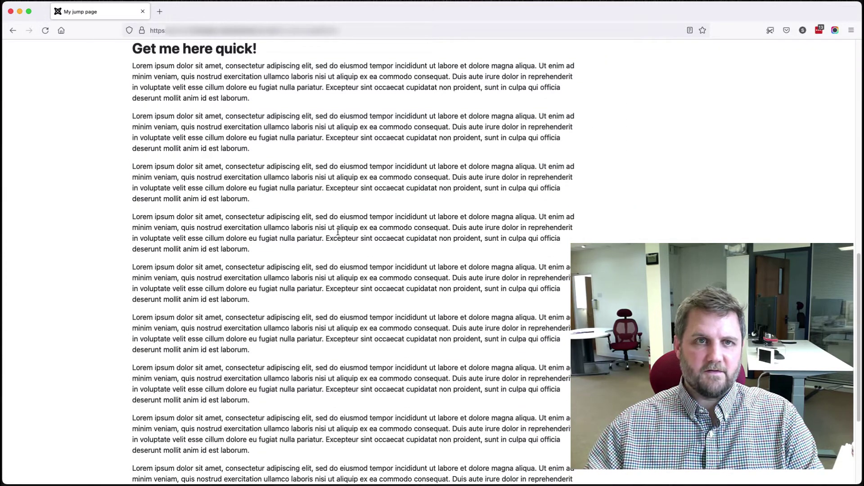
pyautogui.scroll(5, 314, 306)
pyautogui.scroll(4, 314, 305)
pyautogui.scroll(3, 314, 306)
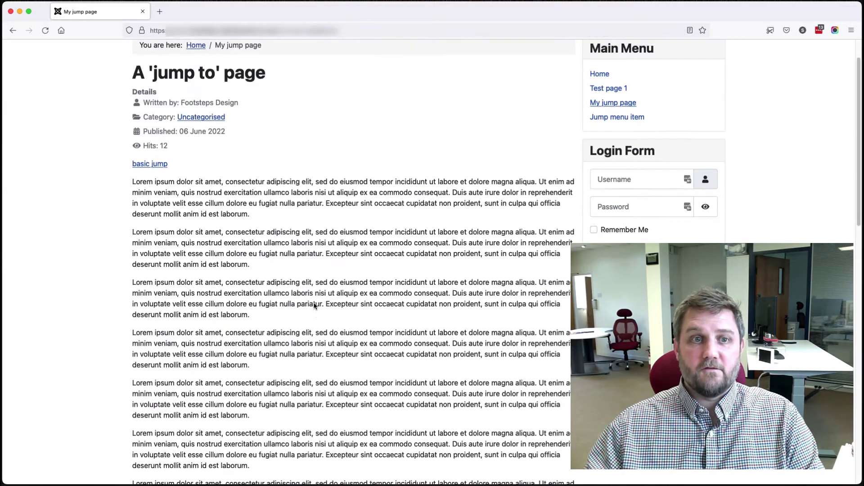
pyautogui.scroll(1, 314, 306)
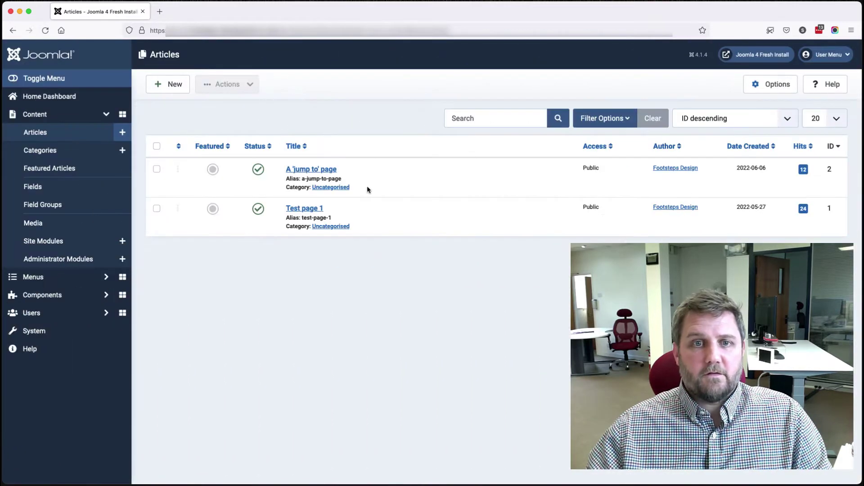
# In 'A 'jump to' page', link the 'basic jump' text to the 'jump' anchor.
pyautogui.click(308, 170)
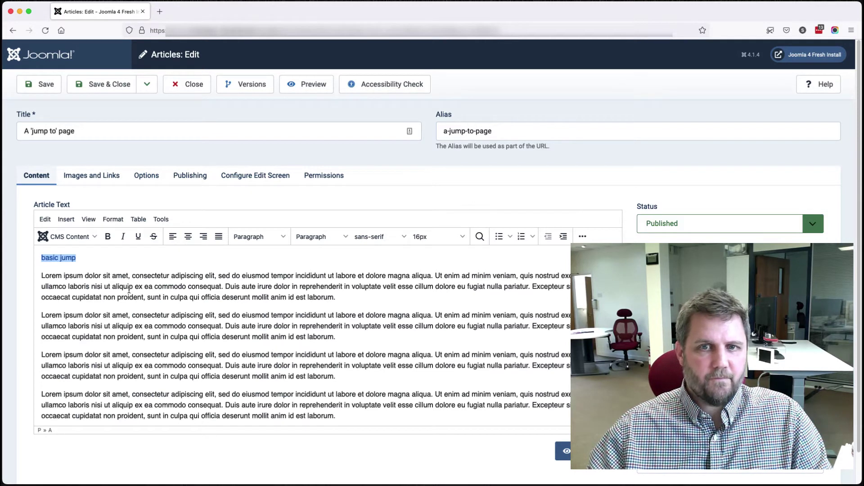
pyautogui.click(53, 271)
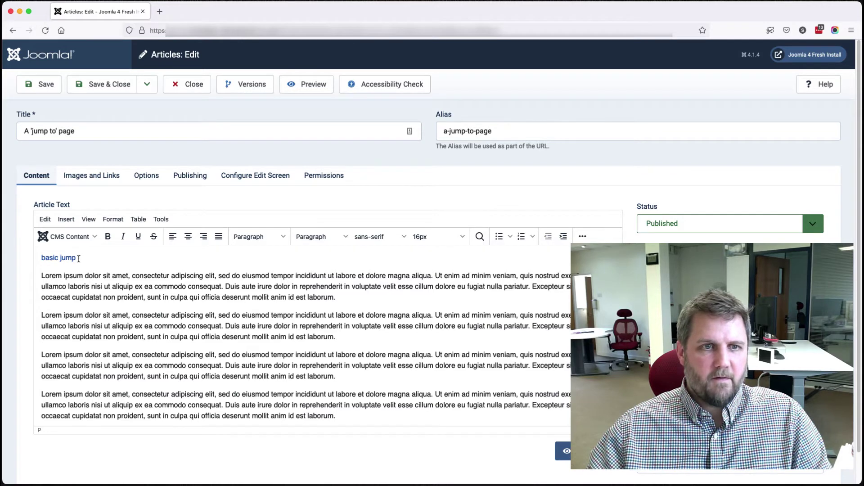
pyautogui.click(60, 258)
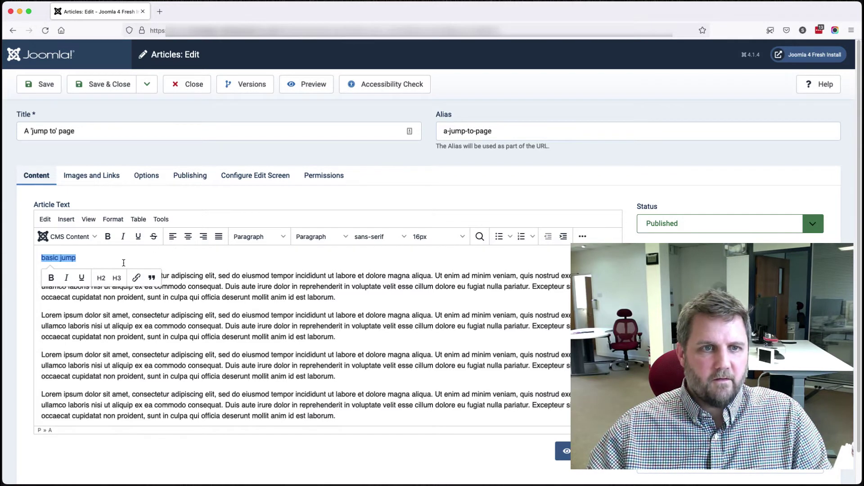
pyautogui.click(137, 278)
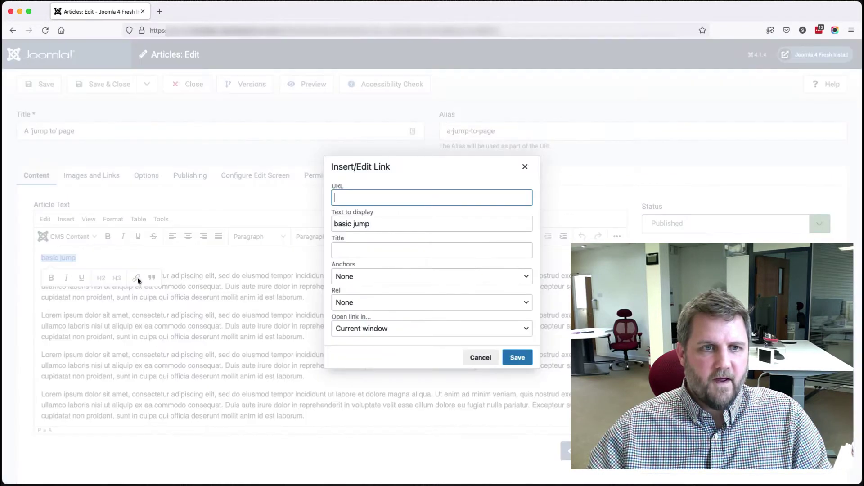
pyautogui.click(372, 277)
pyautogui.click(363, 312)
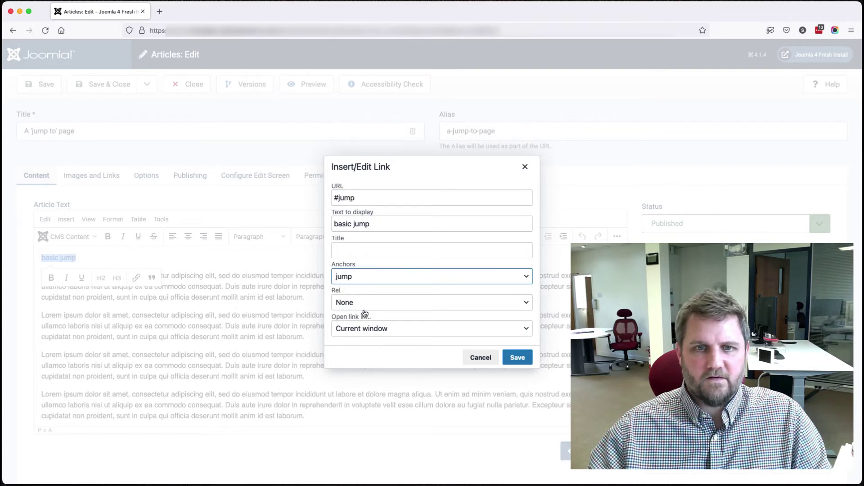
pyautogui.click(517, 359)
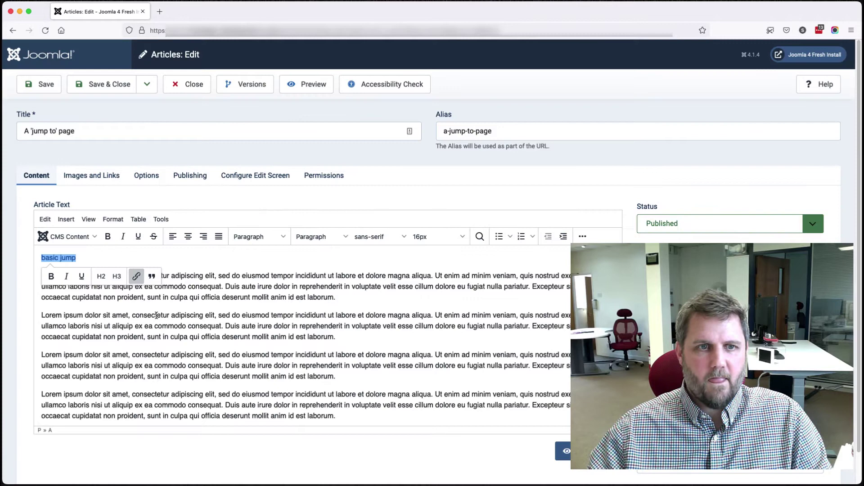
# Select the anchor marker at the 'Get me here quick!' heading and bring up the Insert options.
pyautogui.scroll(-2, 156, 315)
pyautogui.scroll(-2, 148, 321)
pyautogui.scroll(-1, 141, 326)
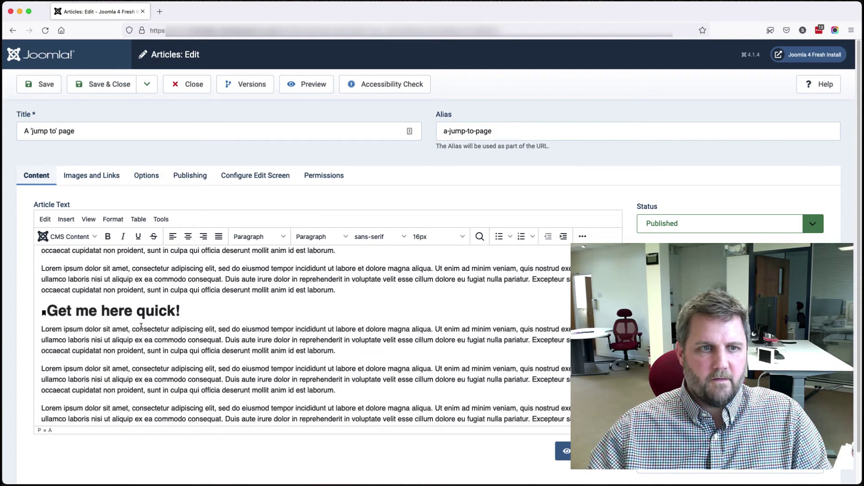
pyautogui.click(44, 312)
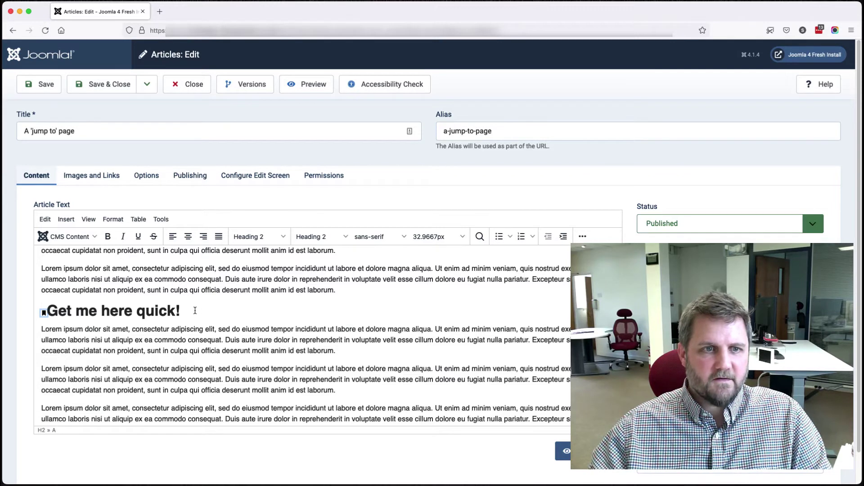
pyautogui.click(67, 220)
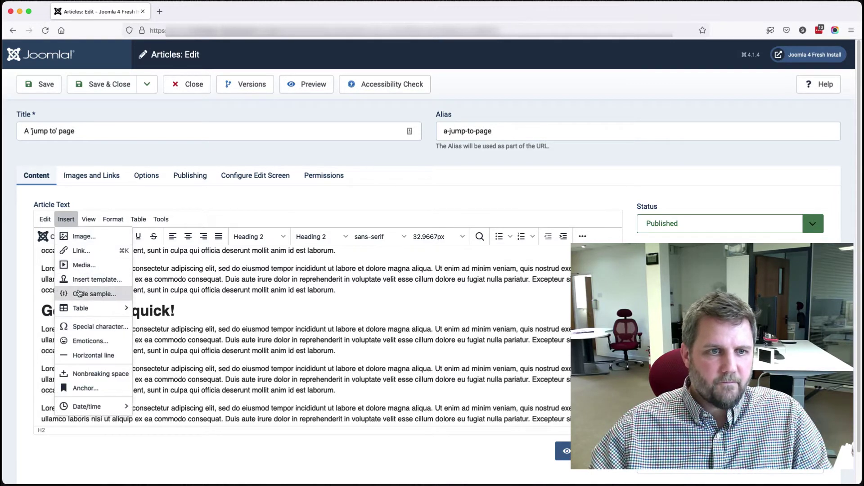
# Change the heading's anchor ID from 'example' to 'jump'.
pyautogui.click(84, 388)
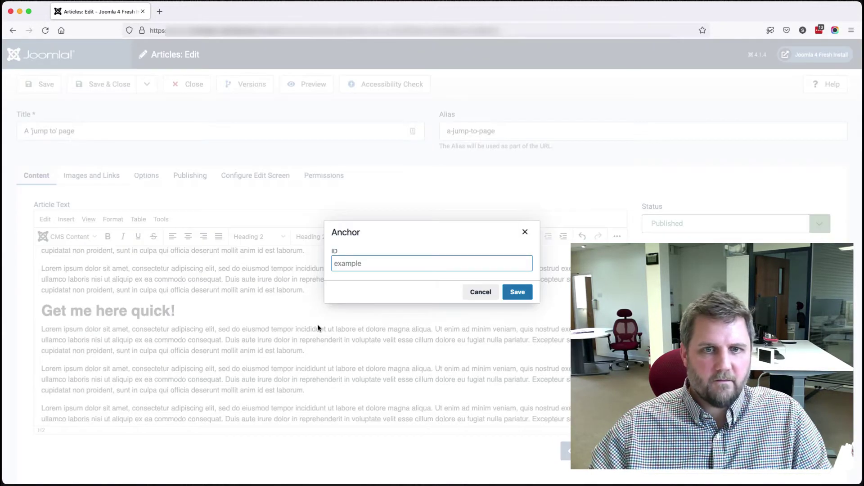
pyautogui.press('BackSpace')
pyautogui.write('ump')
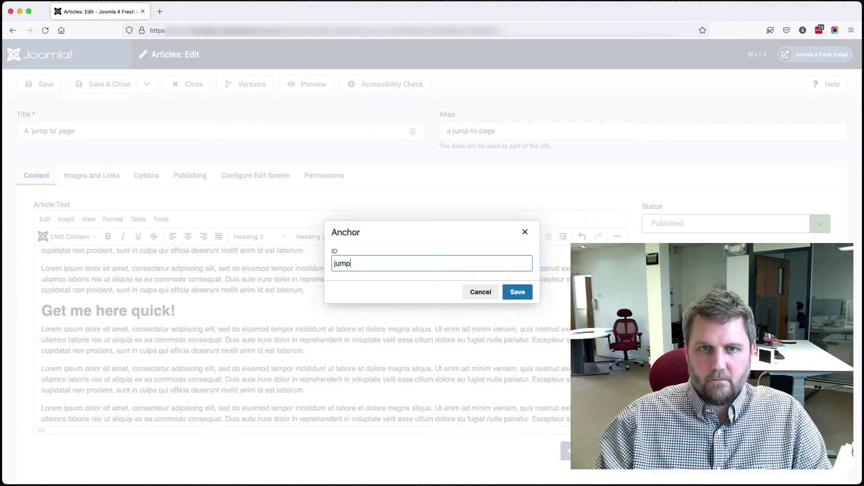
pyautogui.press('Return')
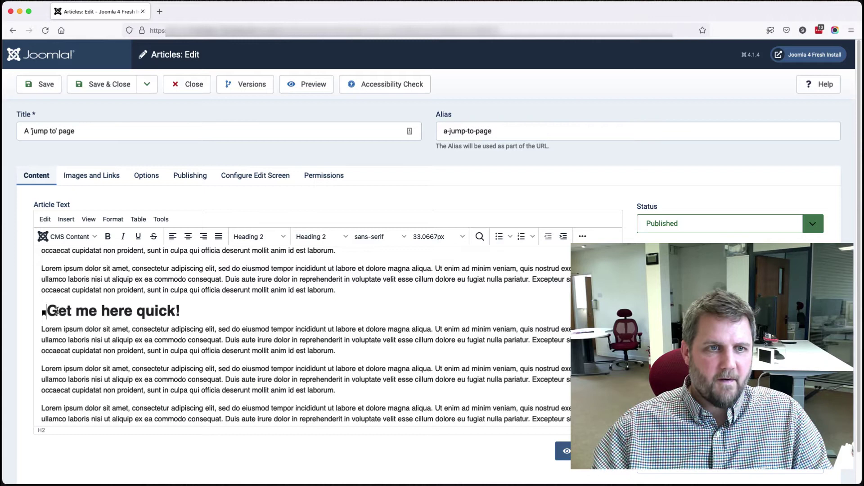
pyautogui.scroll(10, 116, 347)
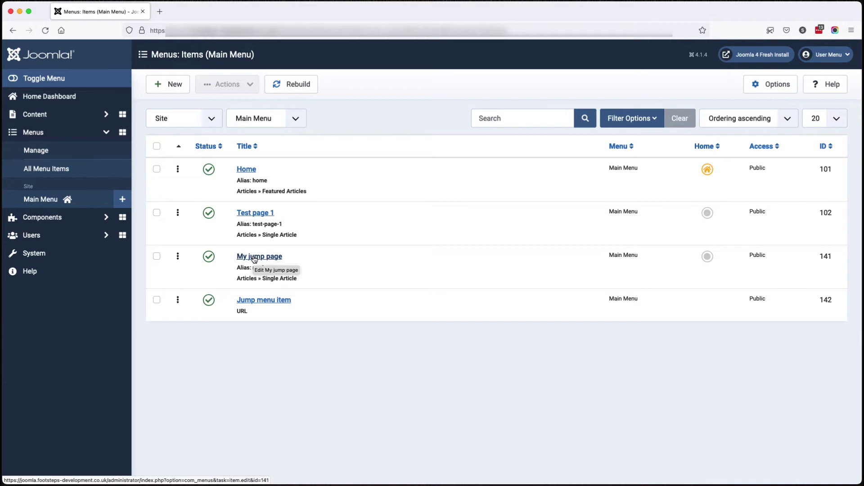
pyautogui.click(254, 258)
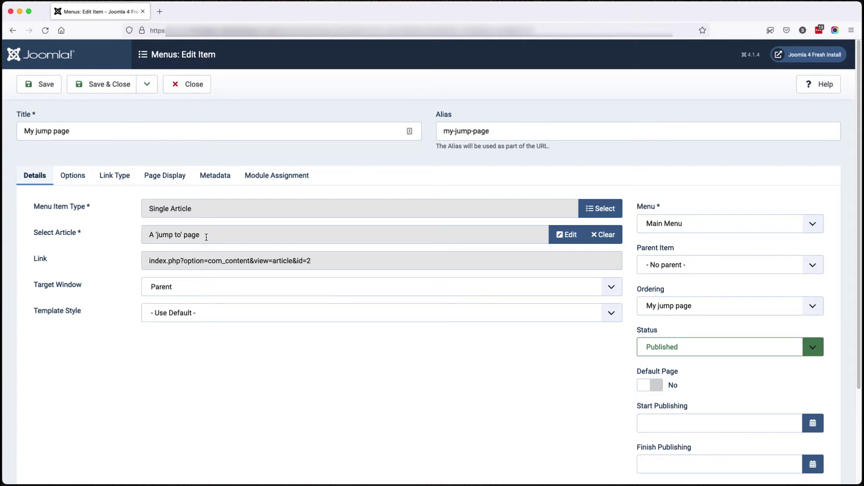
pyautogui.click(199, 85)
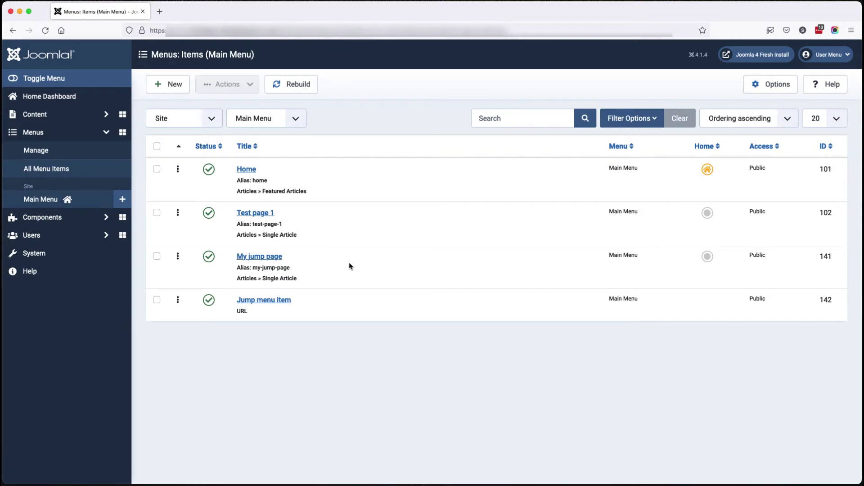
# Check Jump menu item's Link reads my-jump-page#jump, then save and close it.
pyautogui.click(270, 302)
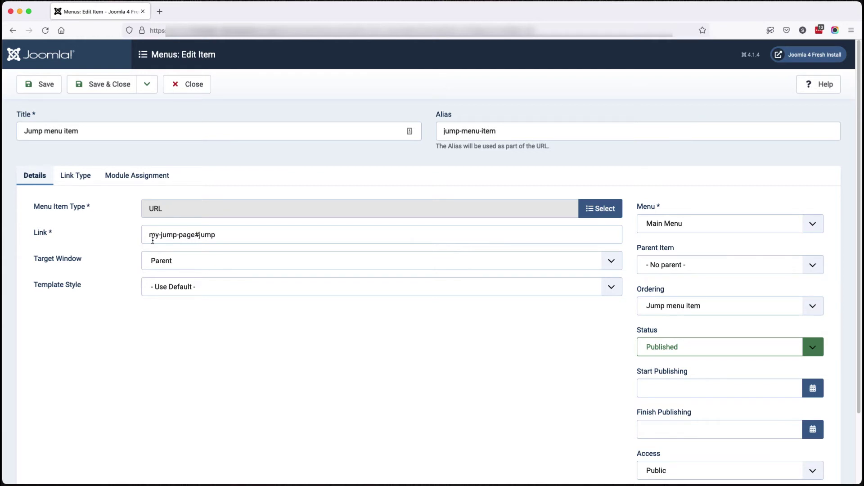
pyautogui.moveTo(149, 235); pyautogui.dragTo(194, 237)
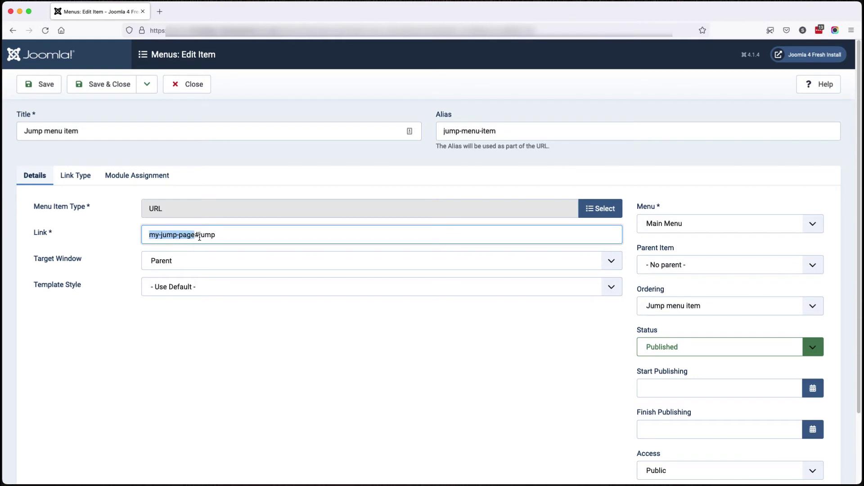
pyautogui.click(199, 236)
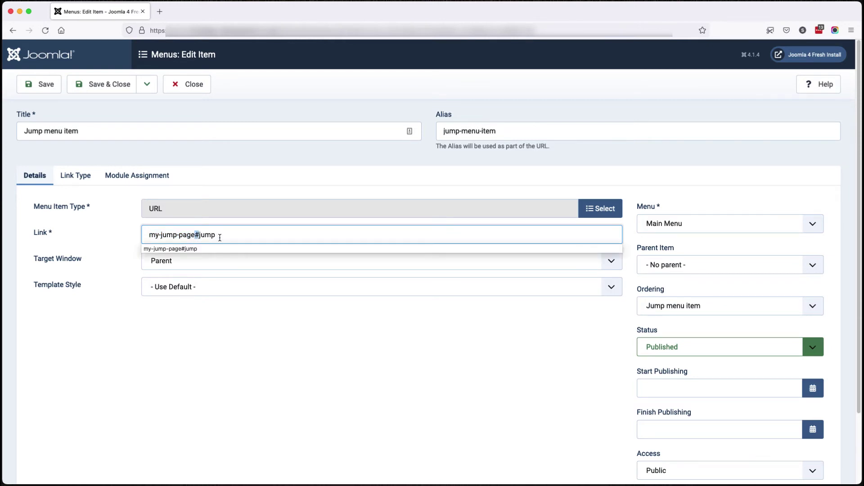
pyautogui.press('Tab')
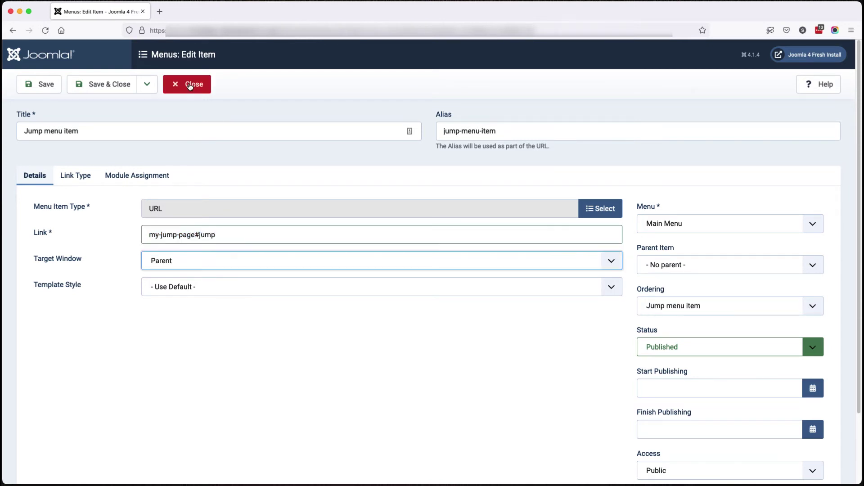
pyautogui.click(102, 85)
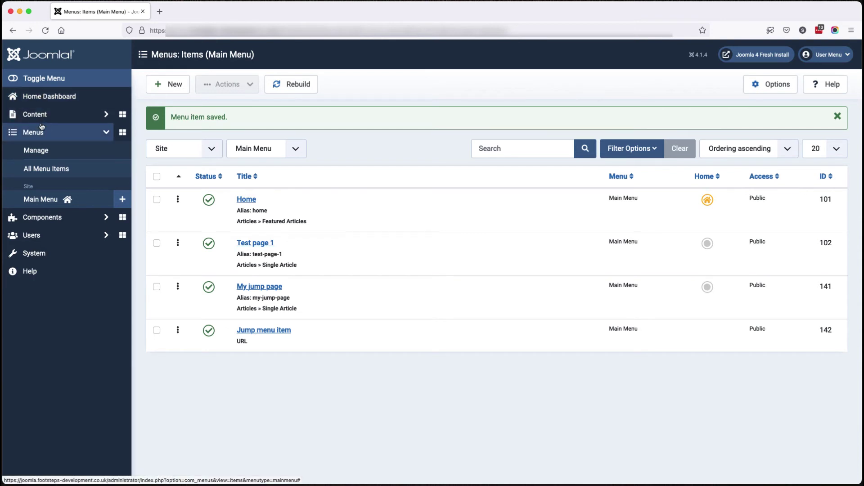
# On the live site, open My jump page and follow Jump menu item to 'Get me here quick!'.
pyautogui.click(771, 55)
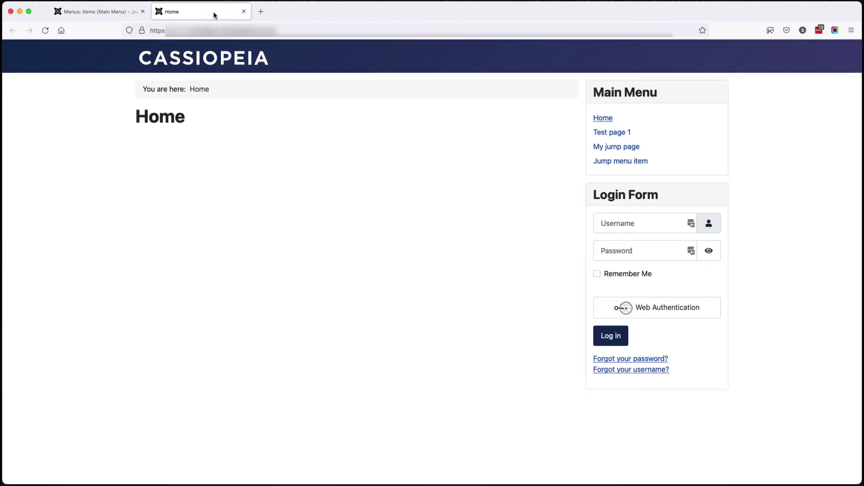
pyautogui.click(631, 151)
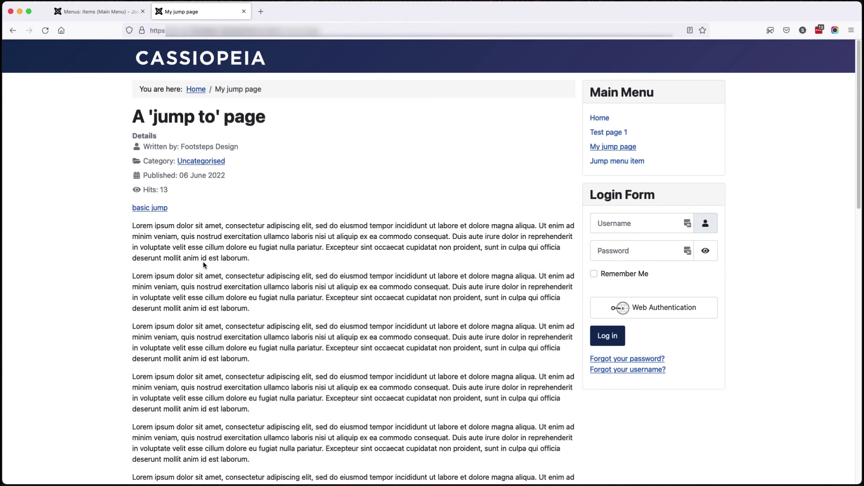
pyautogui.click(624, 163)
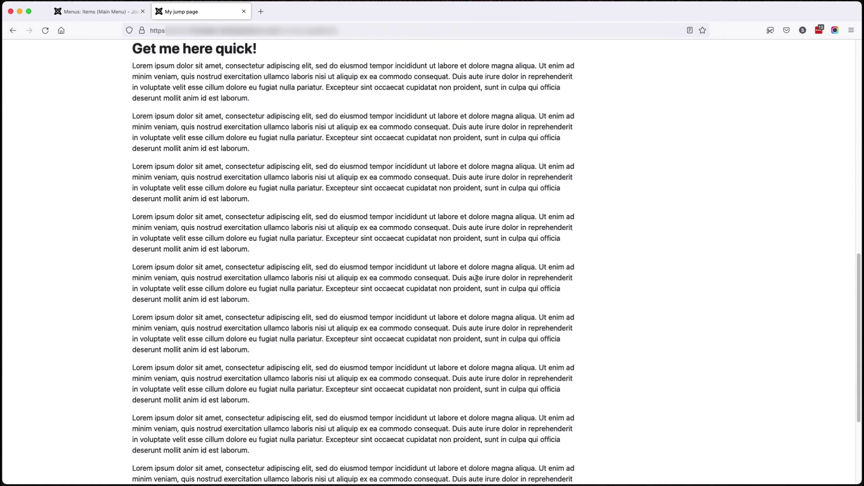
pyautogui.scroll(3, 381, 280)
pyautogui.scroll(3, 381, 279)
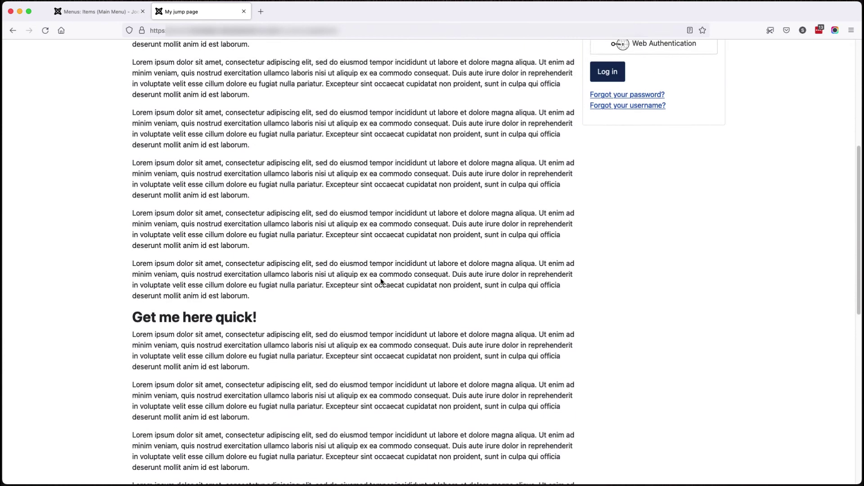
pyautogui.scroll(1, 380, 279)
pyautogui.scroll(2, 380, 279)
pyautogui.scroll(2, 381, 280)
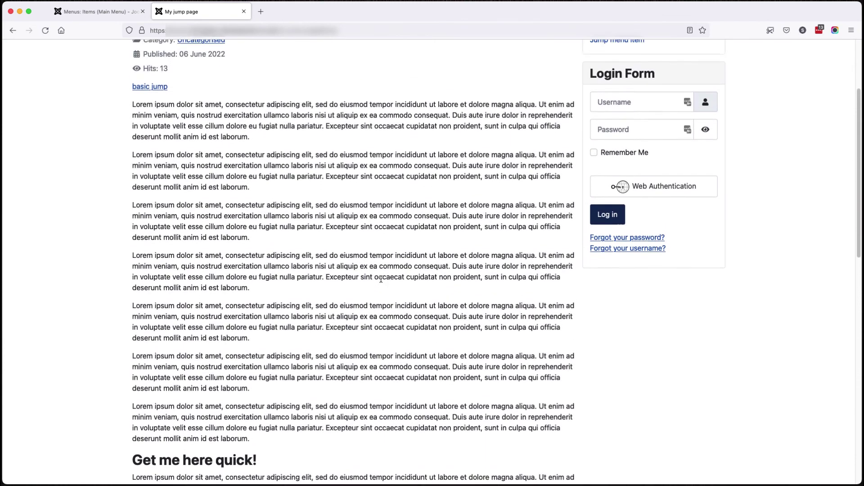